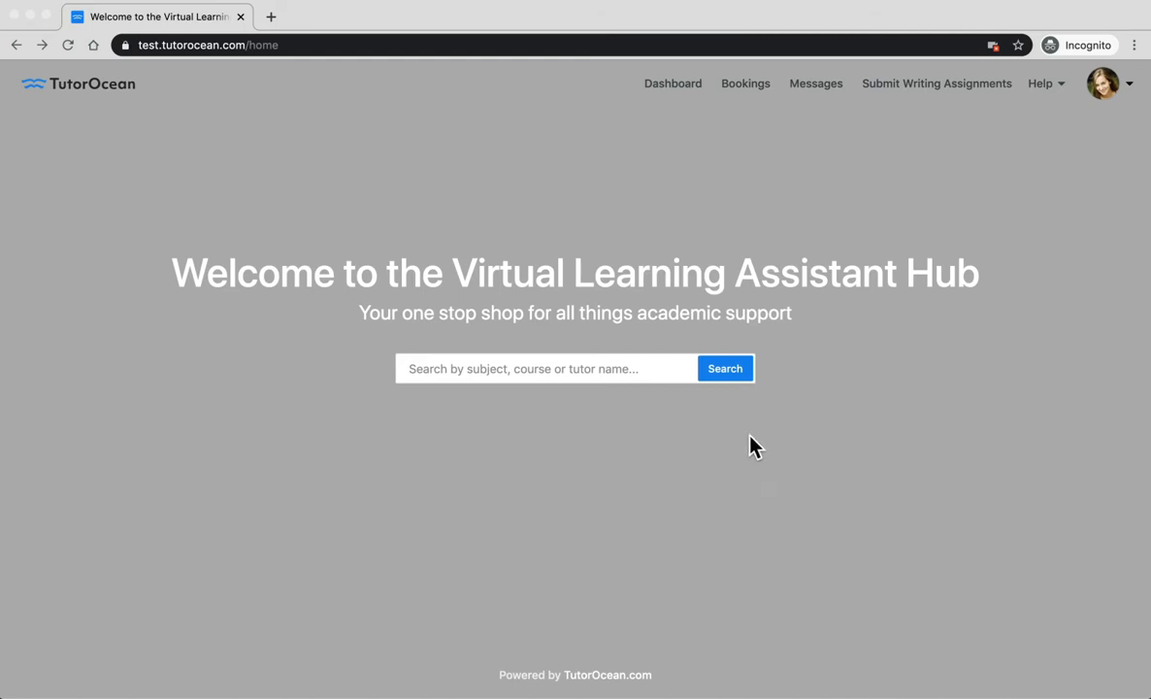
Search for tutors using "accounting" and open the profile of the listed accounting tutor
left_click(514, 370)
type("accounting")
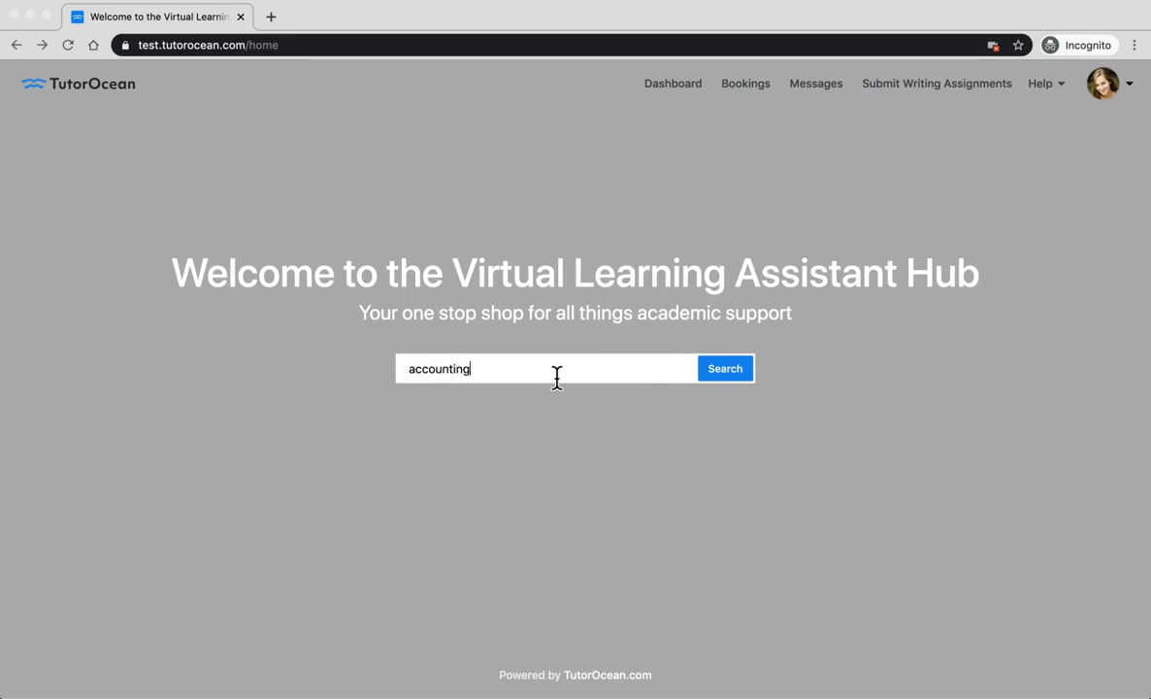
left_click(733, 375)
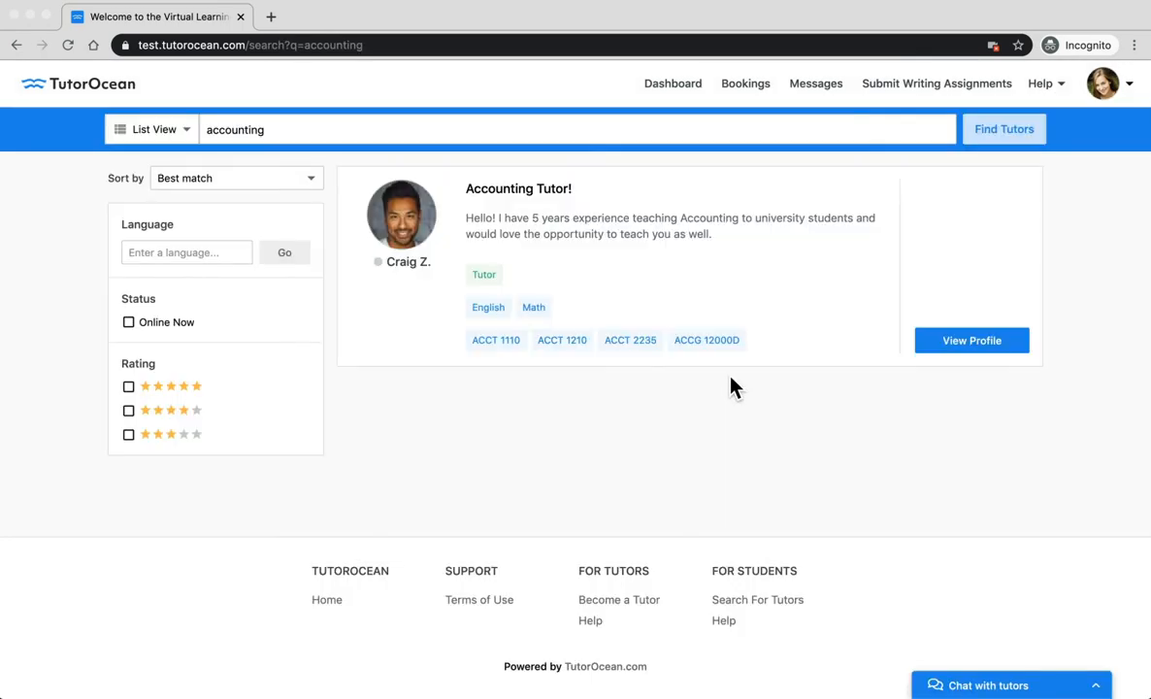
left_click(408, 230)
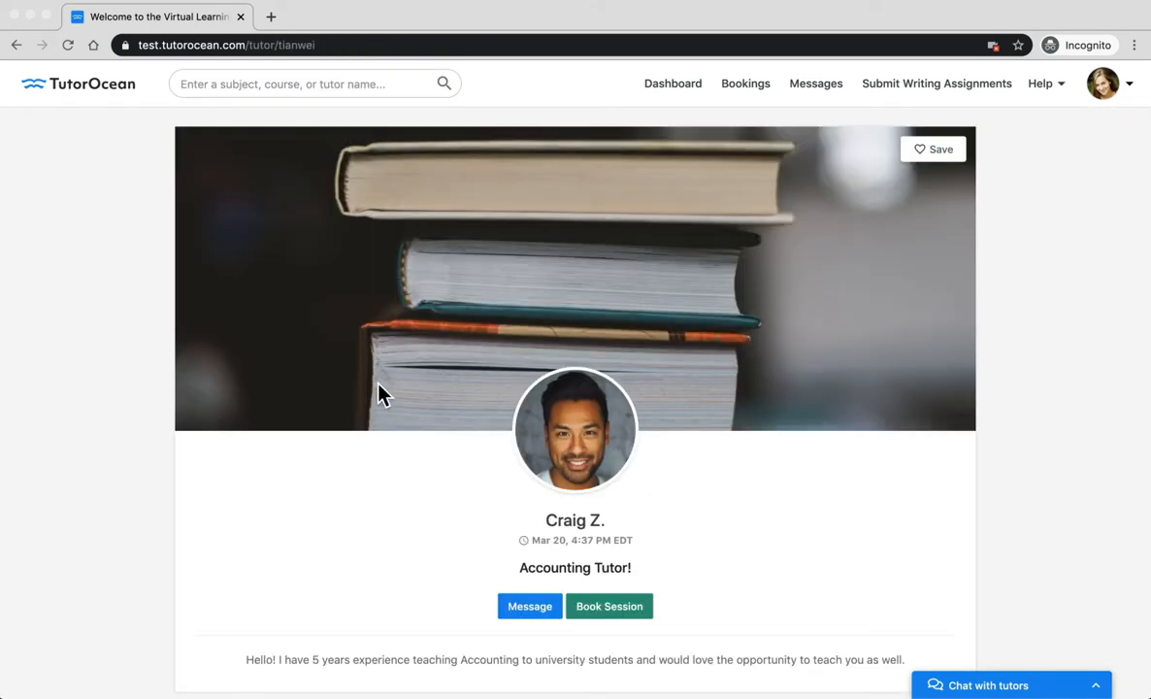
Book the tutor's March 25, 8:00 AM availability for ACCT 1110 with the help request "need help with accounting 1110"
scroll(379, 379, "down", 5)
scroll(378, 393, "down", 8)
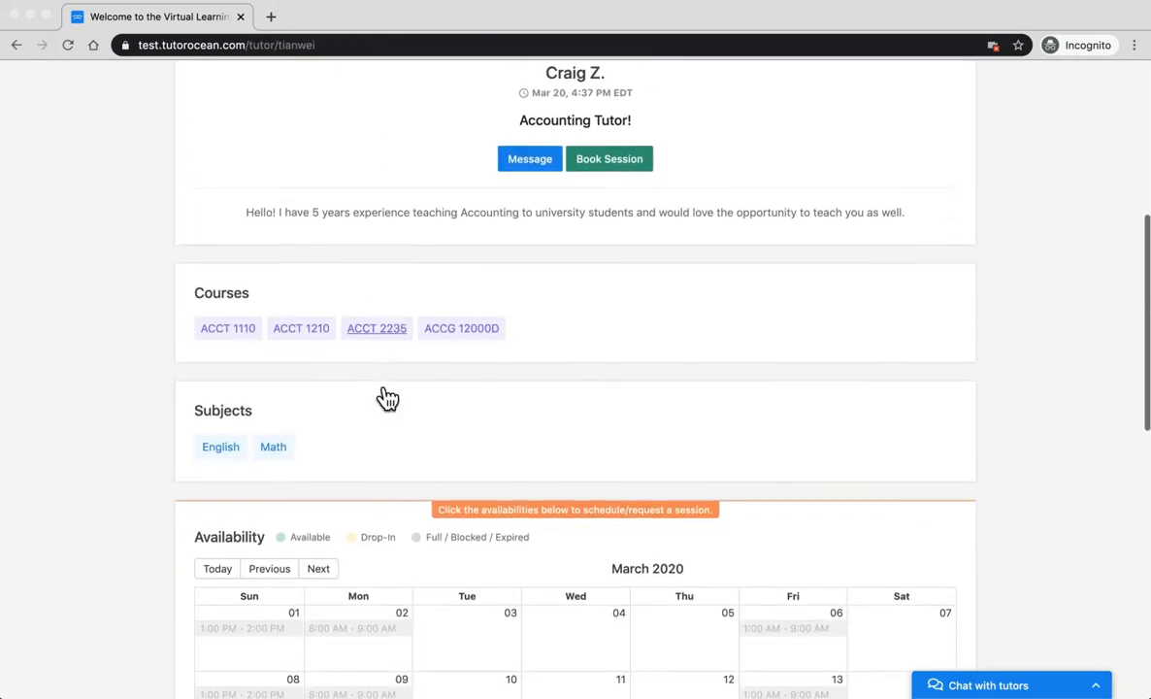
scroll(378, 393, "down", 5)
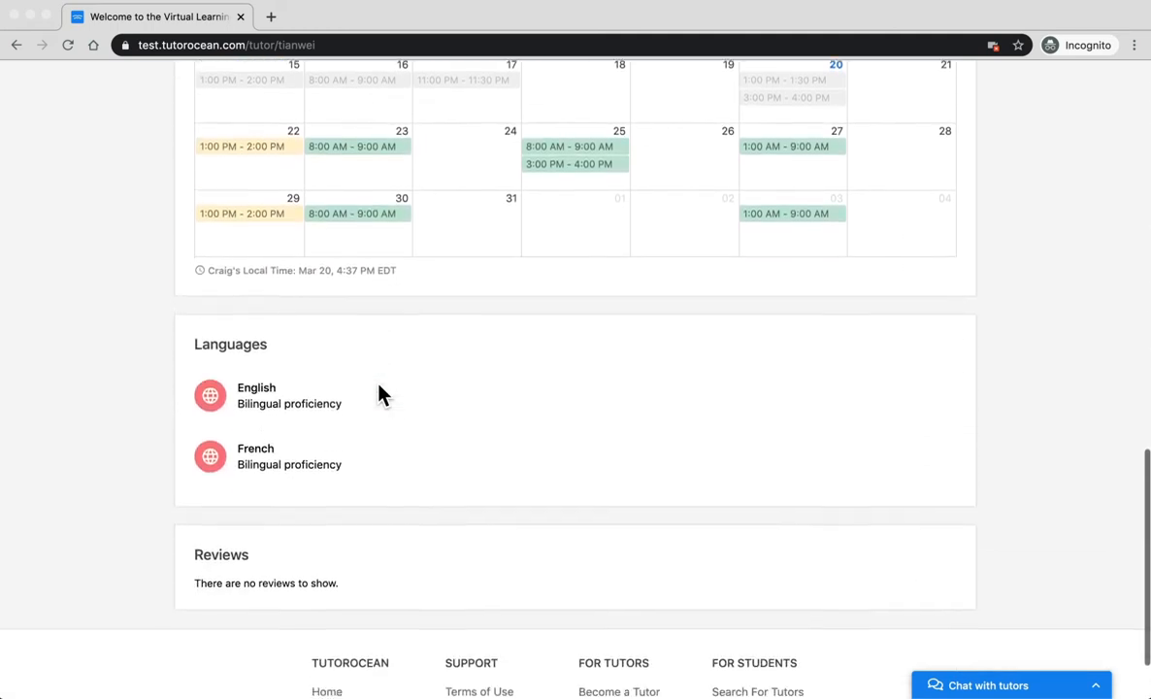
scroll(379, 393, "up", 3)
scroll(380, 393, "up", 2)
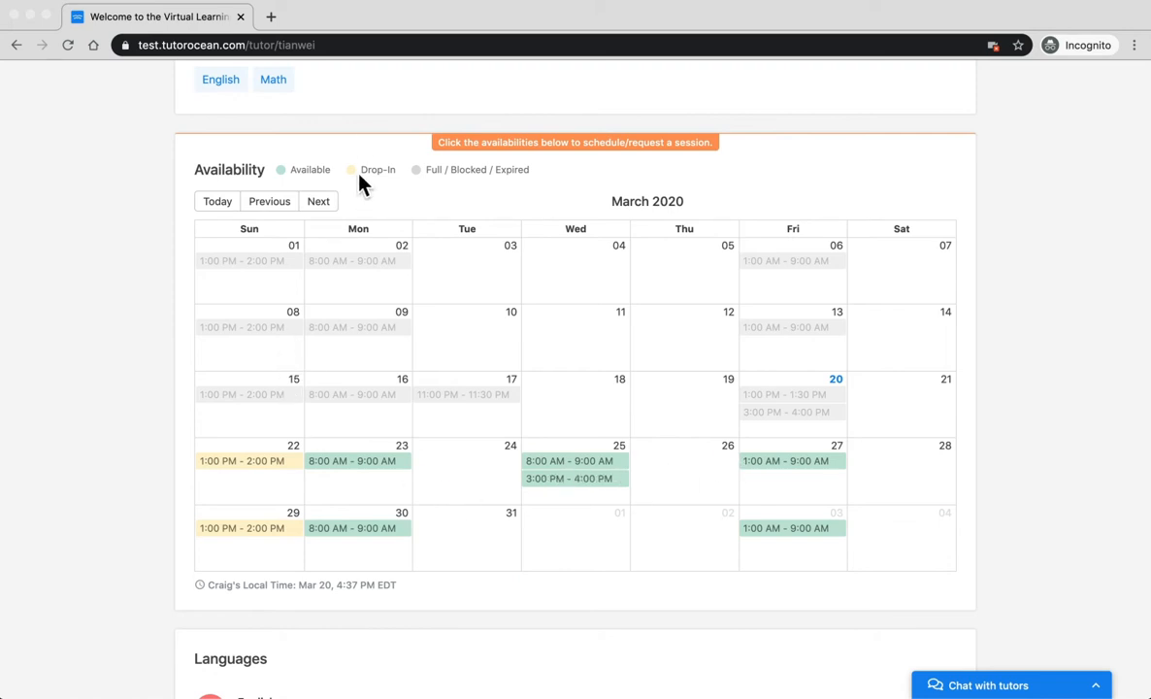
left_click(614, 466)
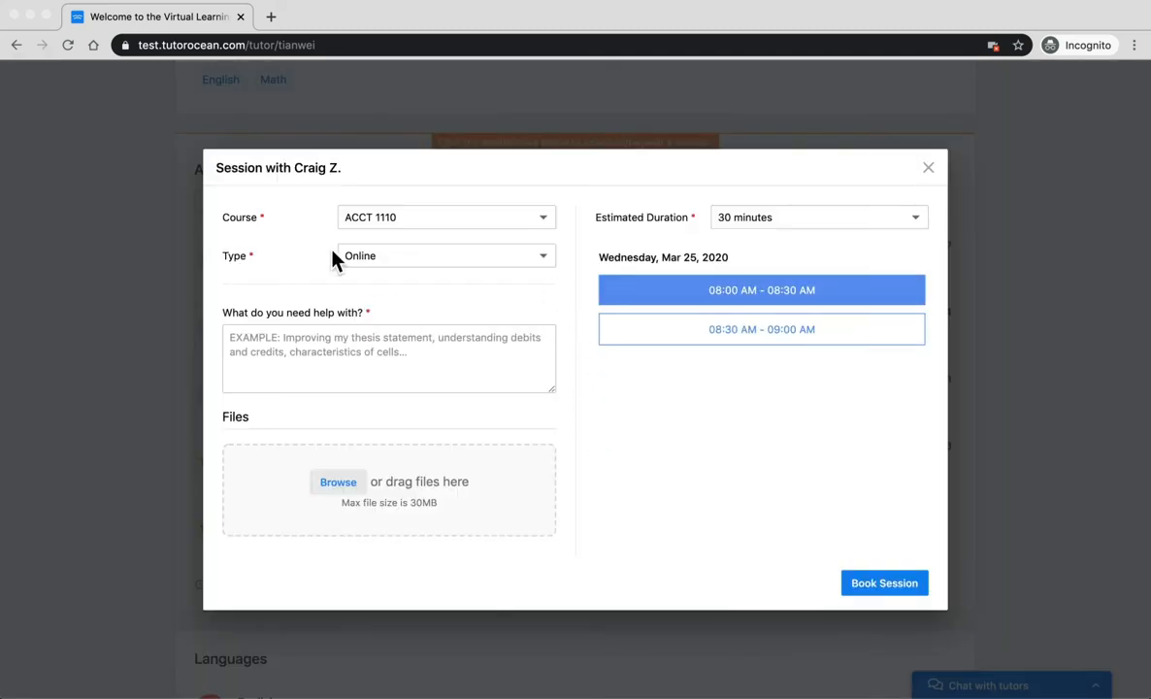
left_click(350, 350)
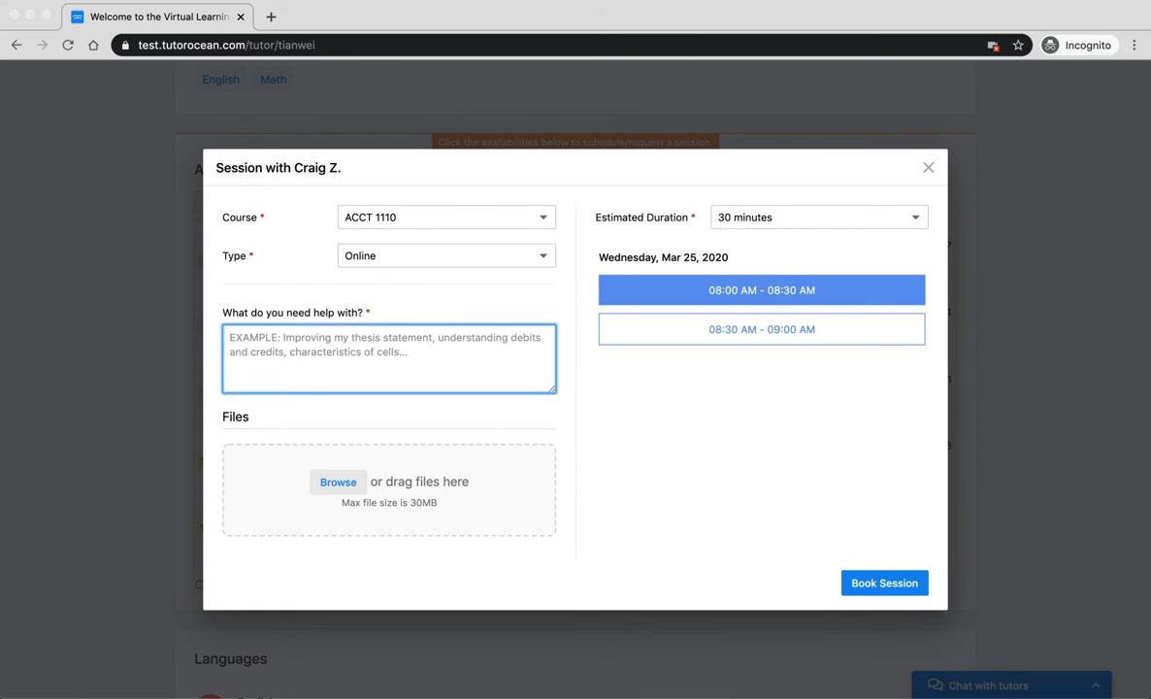
type("need hel")
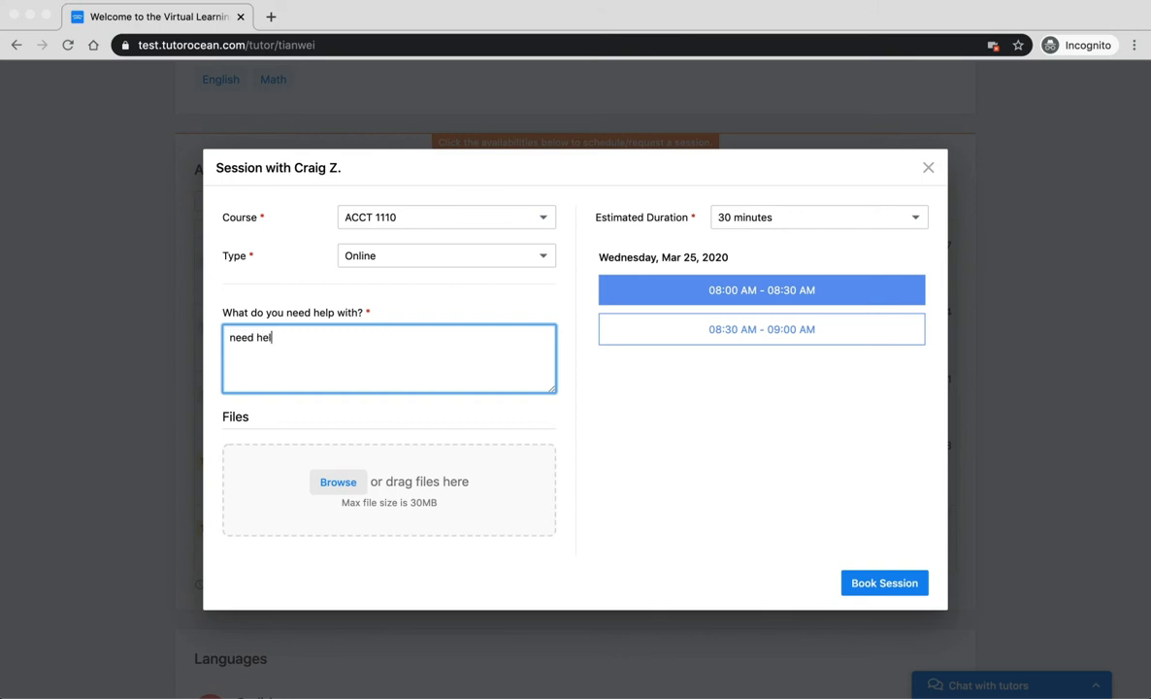
type("p with accounting 1110")
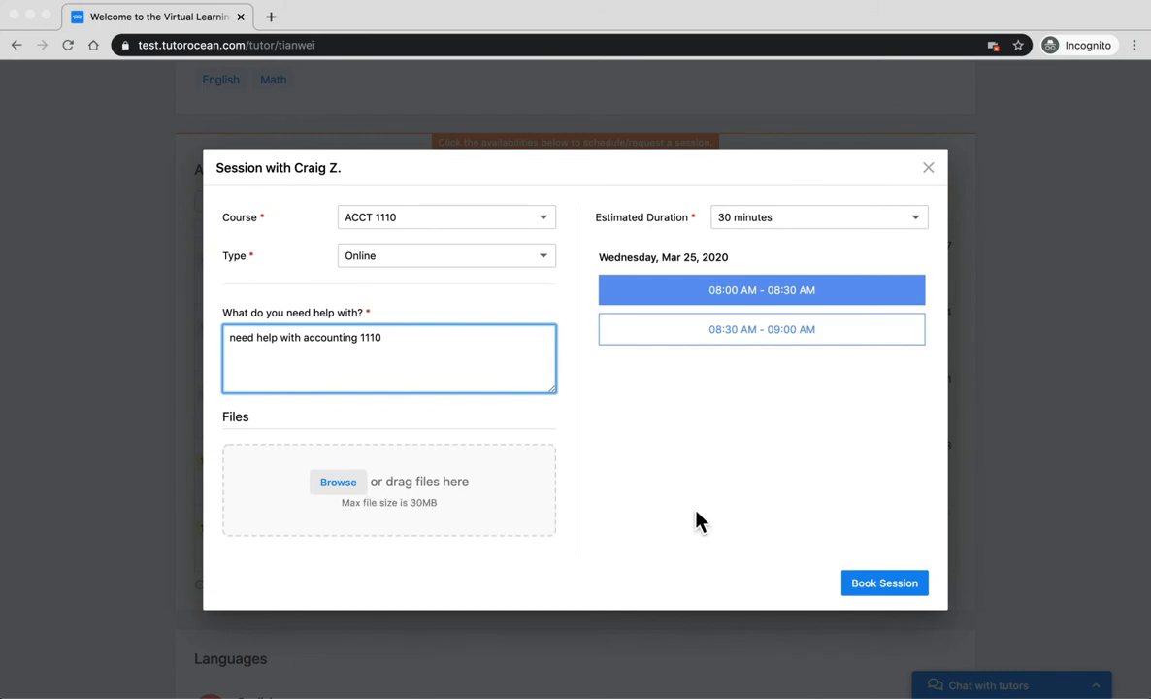
left_click(881, 594)
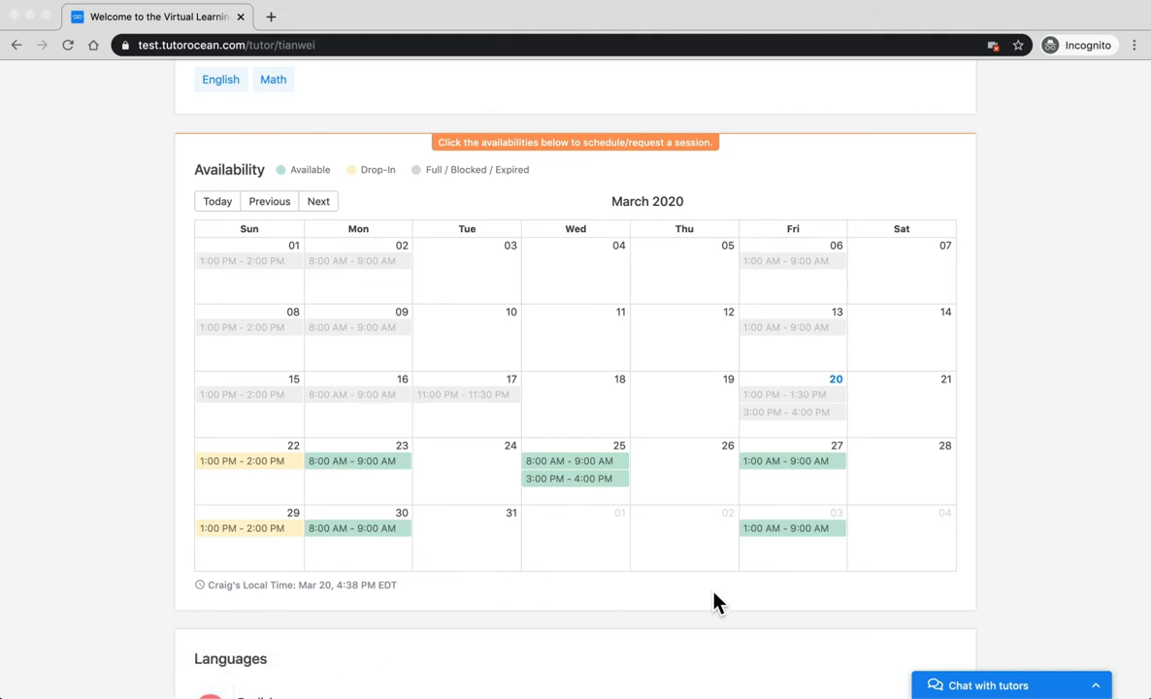
View all upcoming bookings in the calendar and open the ACCT 1110 session on March 25
scroll(714, 600, "up", 10)
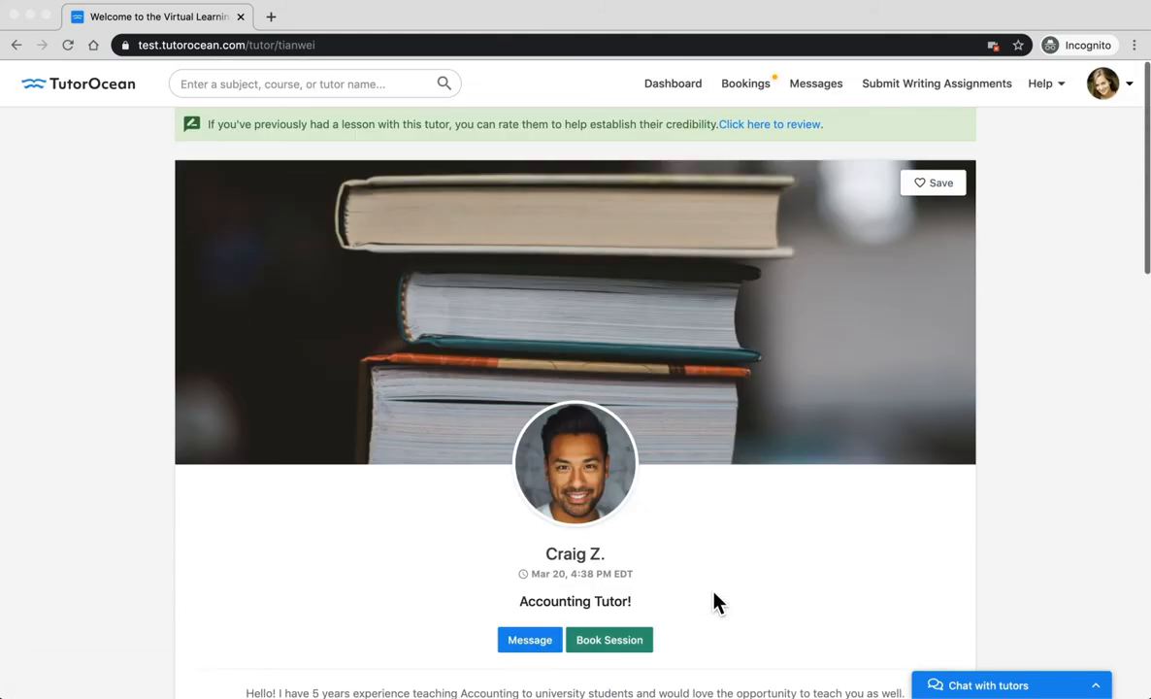
left_click(760, 97)
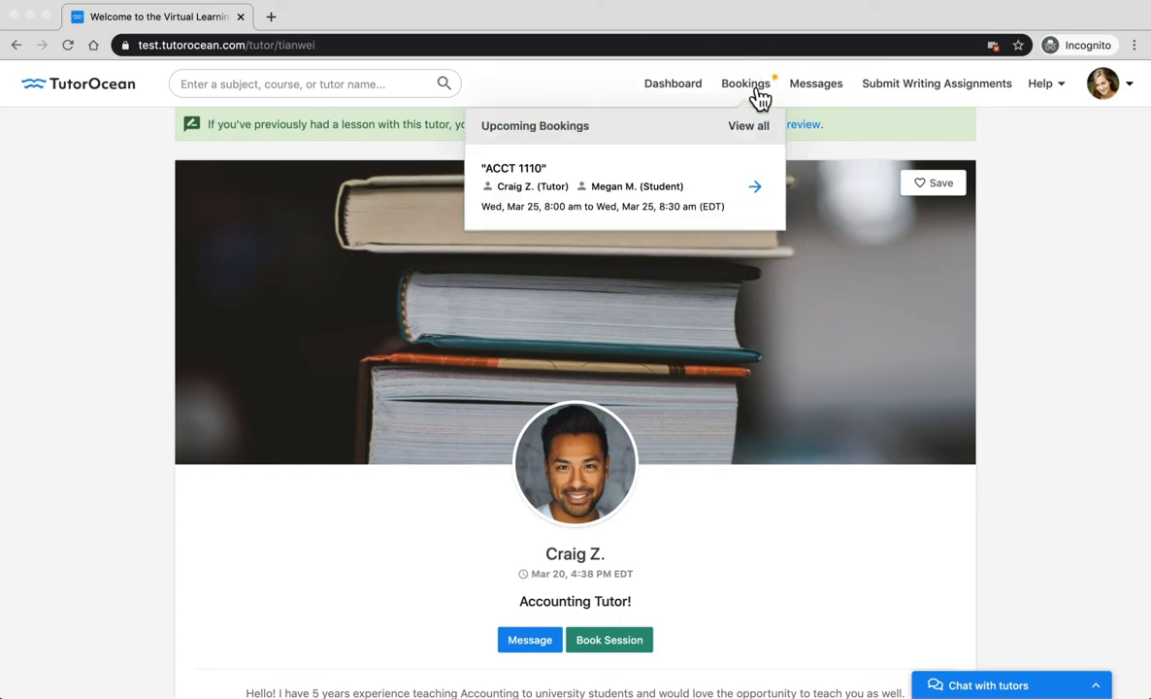
left_click(750, 127)
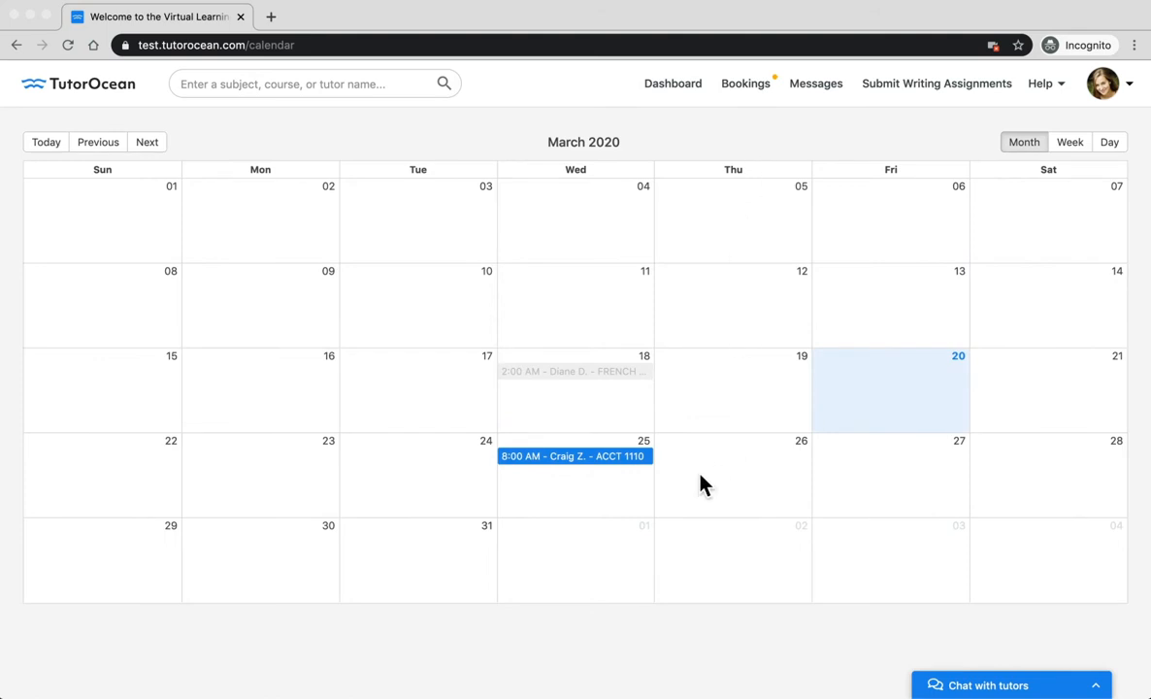
left_click(631, 457)
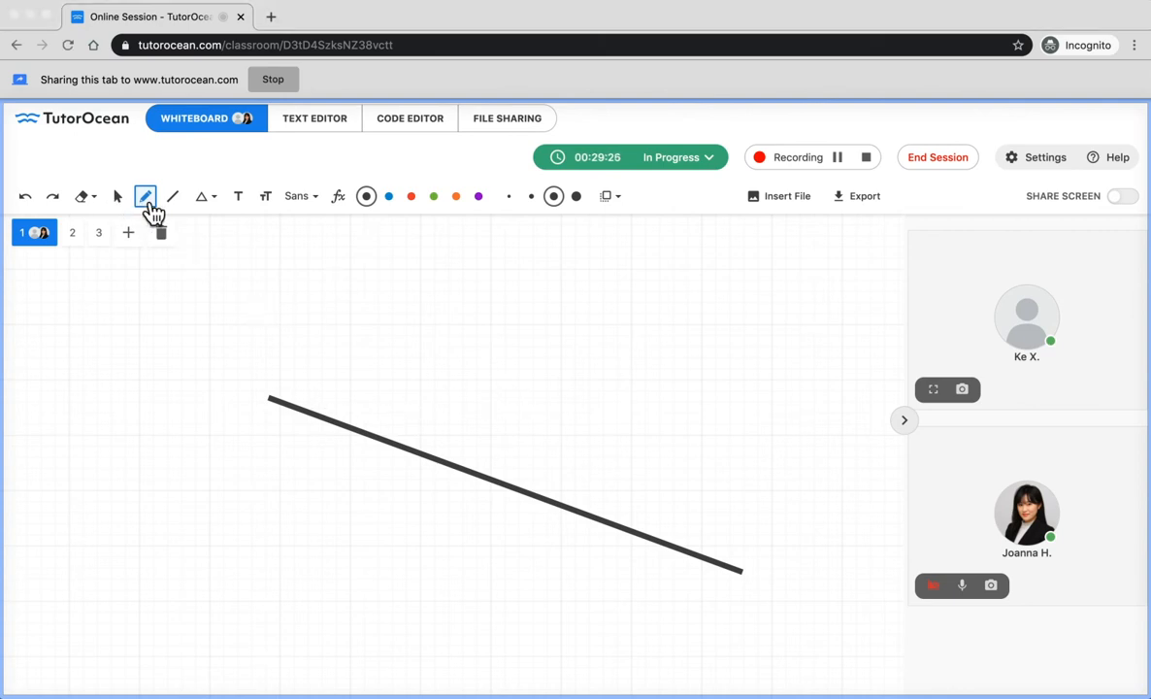
Draw a looping freehand stroke on the whiteboard and erase parts of the drawing with the Free Eraser
mouse_move(227, 411)
left_mouse_down()
mouse_move(442, 406)
mouse_move(668, 442)
mouse_move(679, 396)
left_mouse_up()
left_click(89, 197)
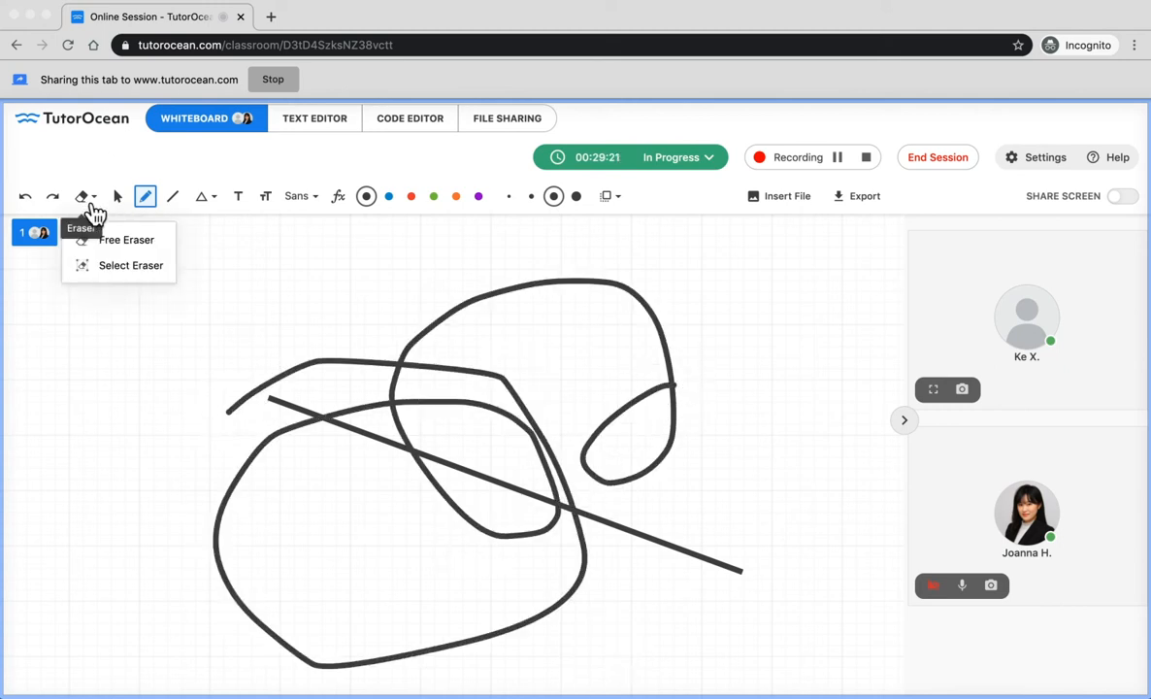
left_click(175, 251)
mouse_move(452, 291)
left_mouse_down()
mouse_move(465, 316)
mouse_move(483, 575)
mouse_move(627, 282)
mouse_move(330, 366)
left_mouse_up()
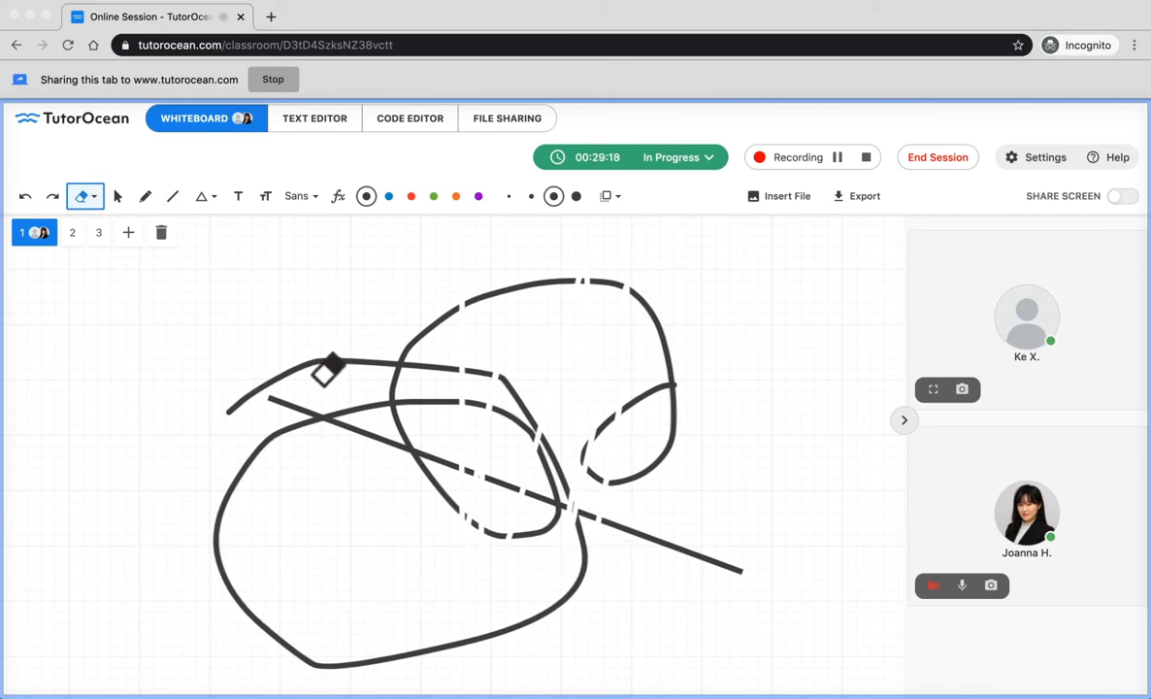
Delete the drawn-on first whiteboard and add a new whiteboard after the remaining ones
left_click(167, 246)
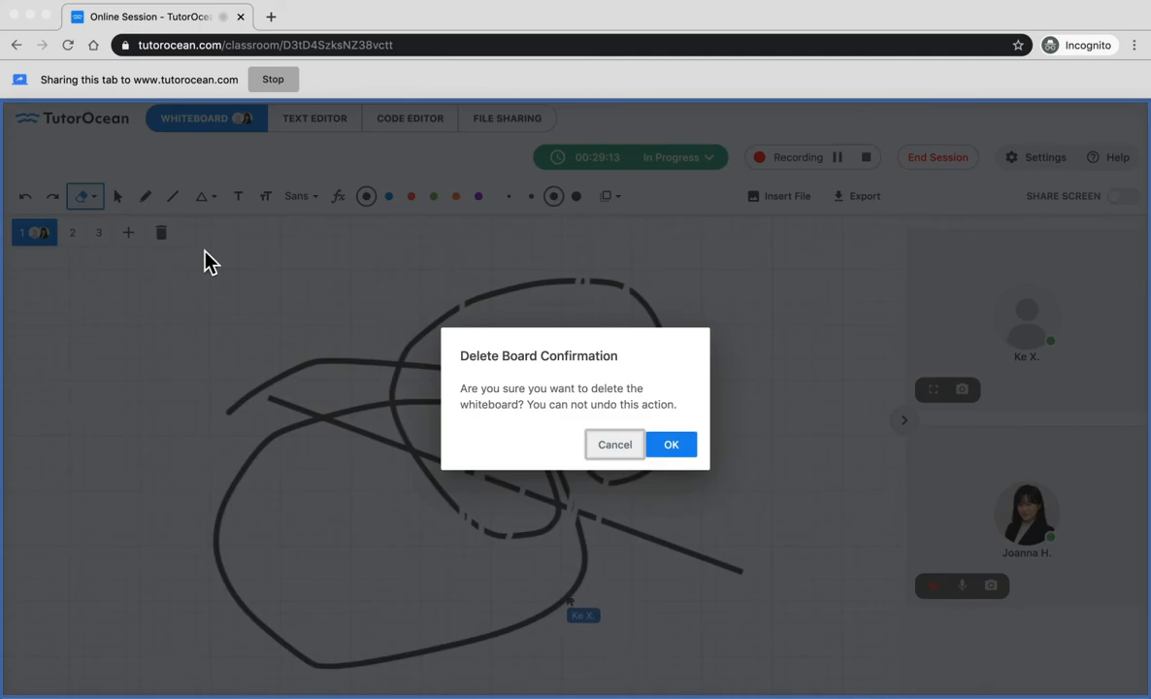
left_click(692, 457)
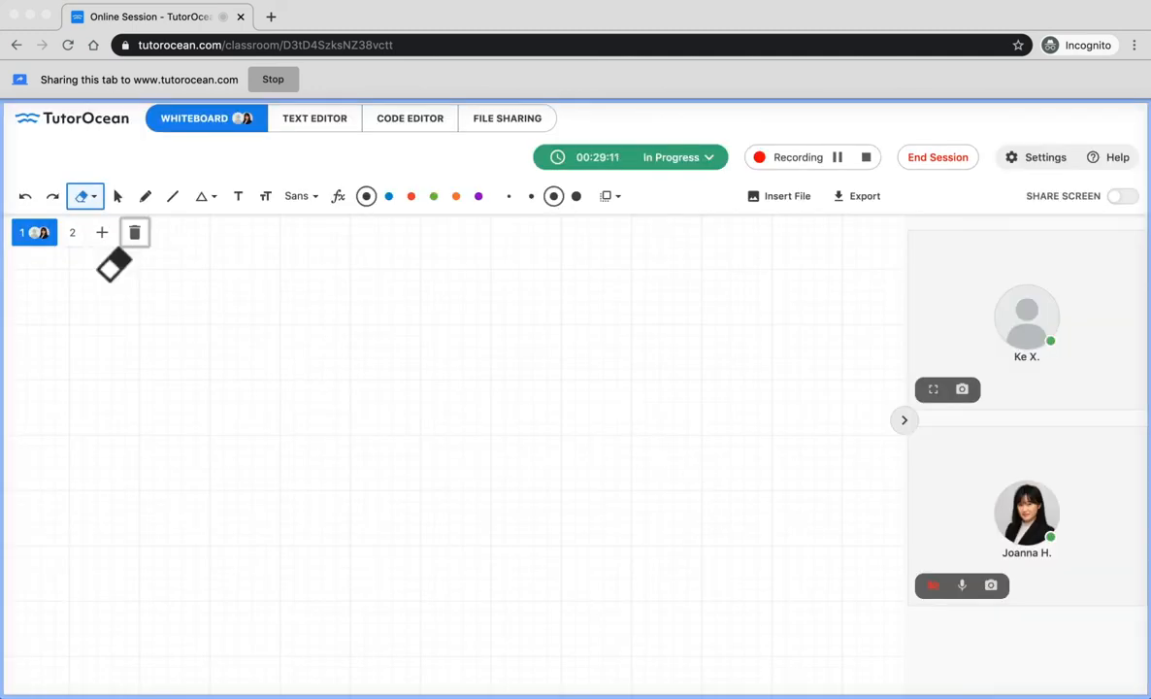
left_click(77, 241)
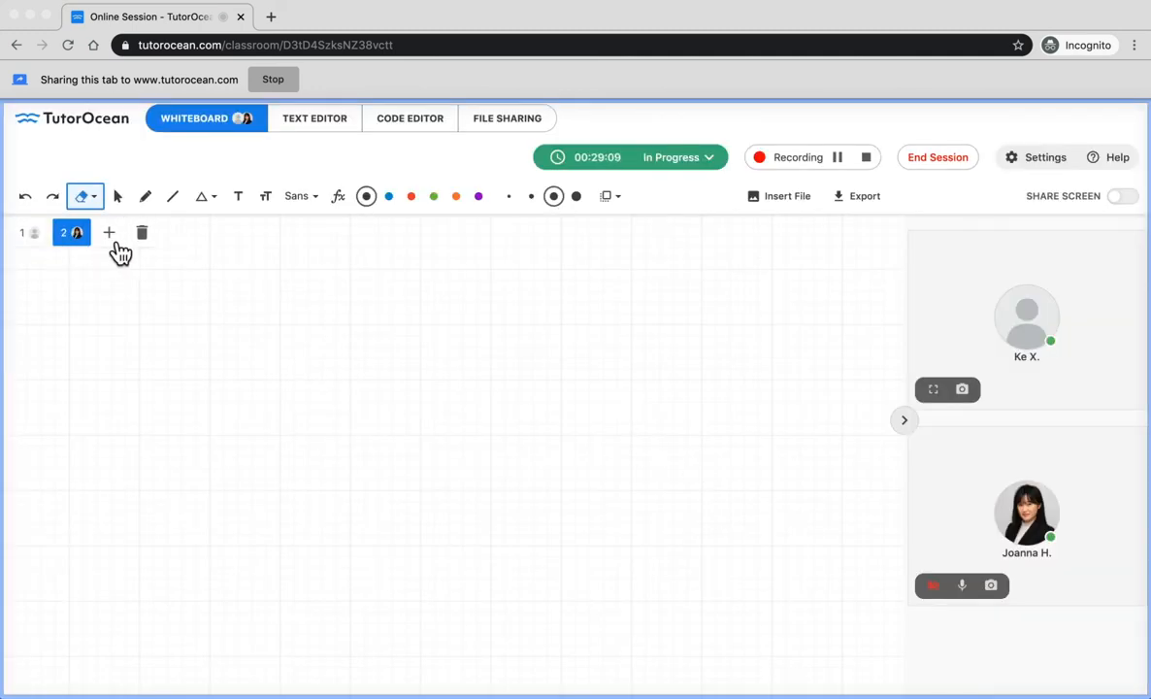
left_click(123, 240)
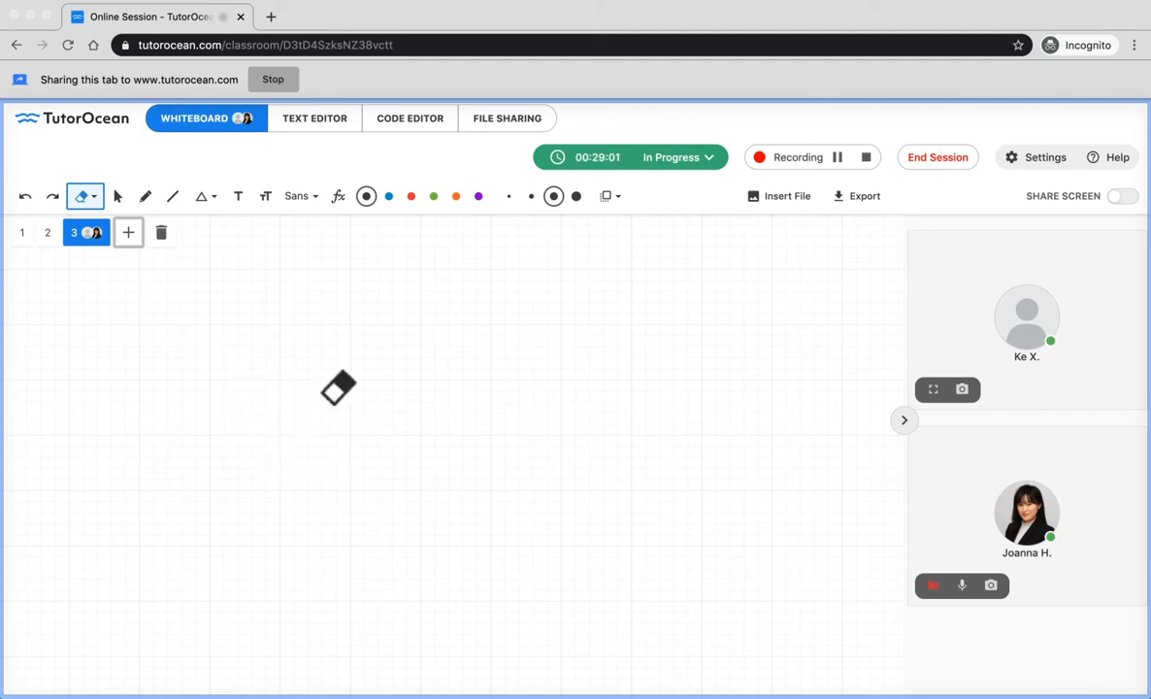
Draw a large square on the new whiteboard and a large circle overlapping its upper corner
left_click(218, 200)
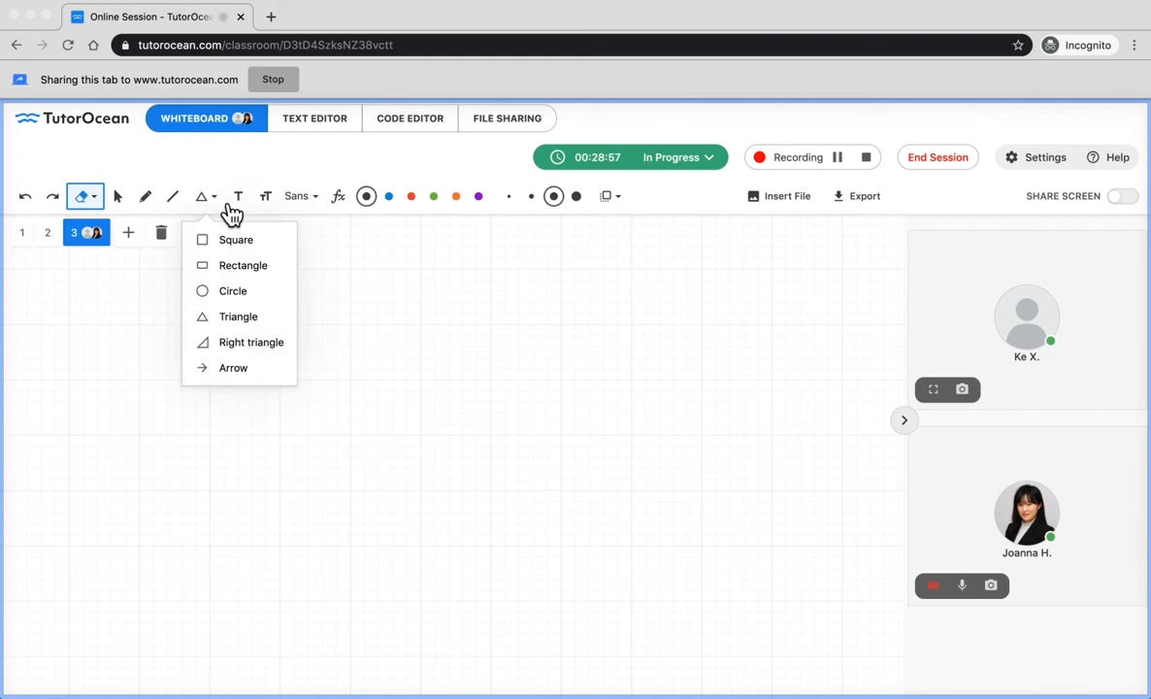
left_click(242, 244)
mouse_move(170, 374)
left_mouse_down()
mouse_move(337, 441)
mouse_move(585, 648)
left_mouse_up()
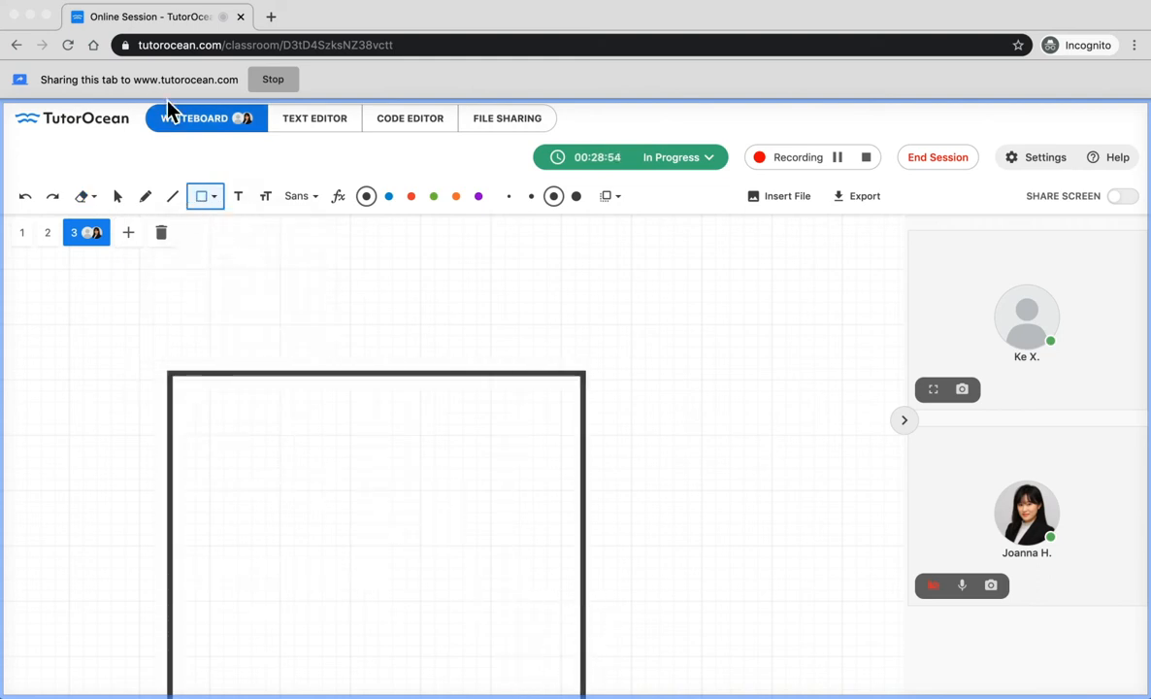
left_click(214, 198)
left_click(250, 295)
left_click_drag(334, 285, 734, 527)
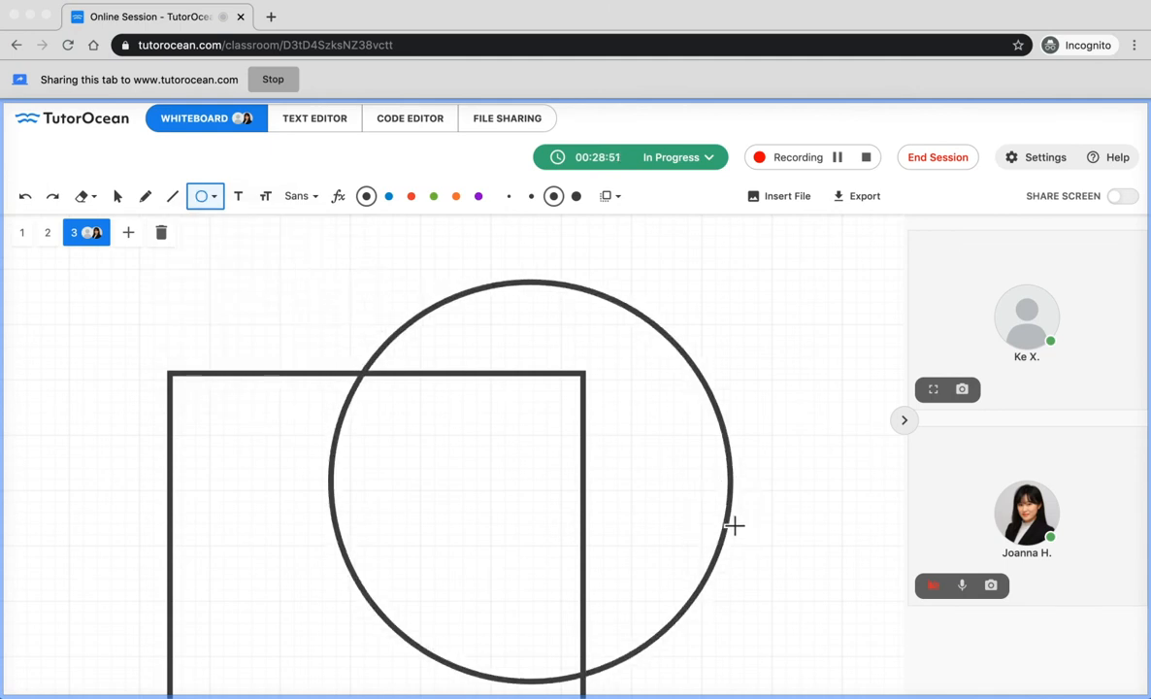
Activate the Text tool and view the font size choices and the mathematical formula entry
left_click(242, 202)
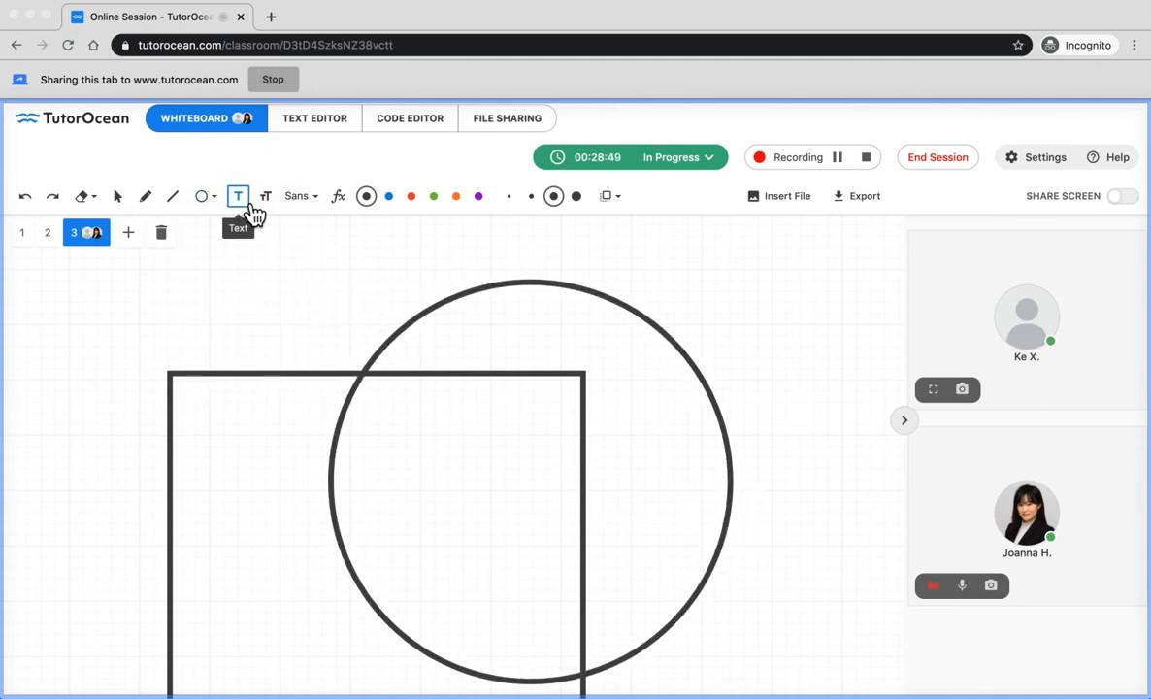
left_click(275, 205)
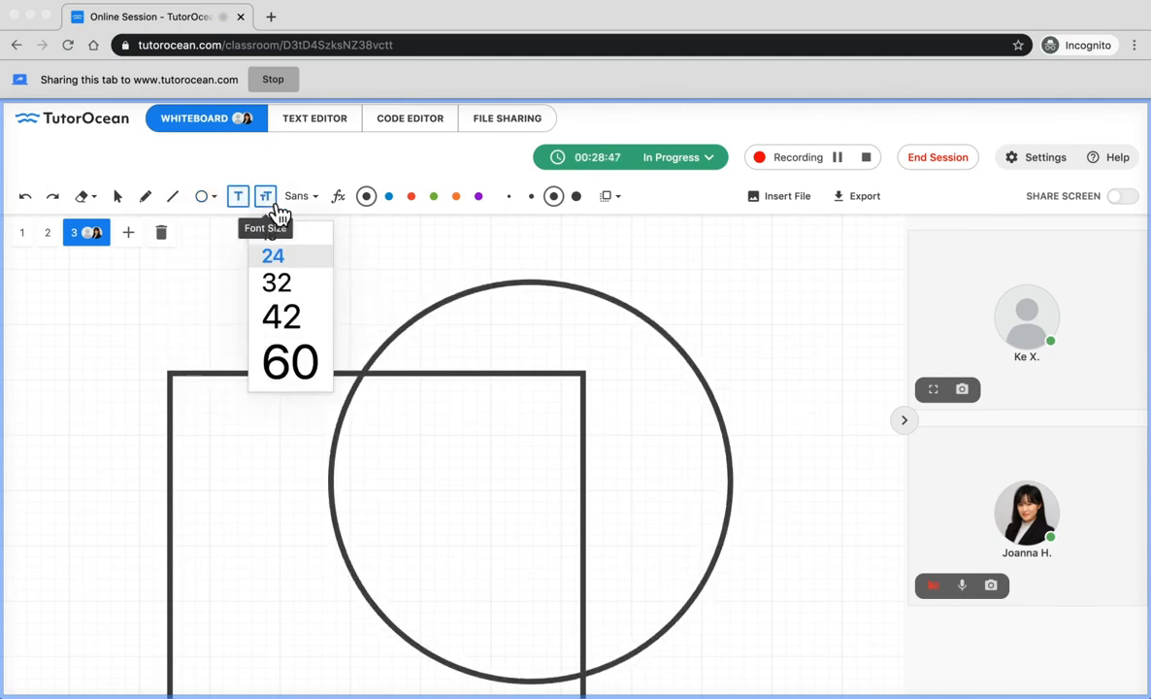
left_click(338, 207)
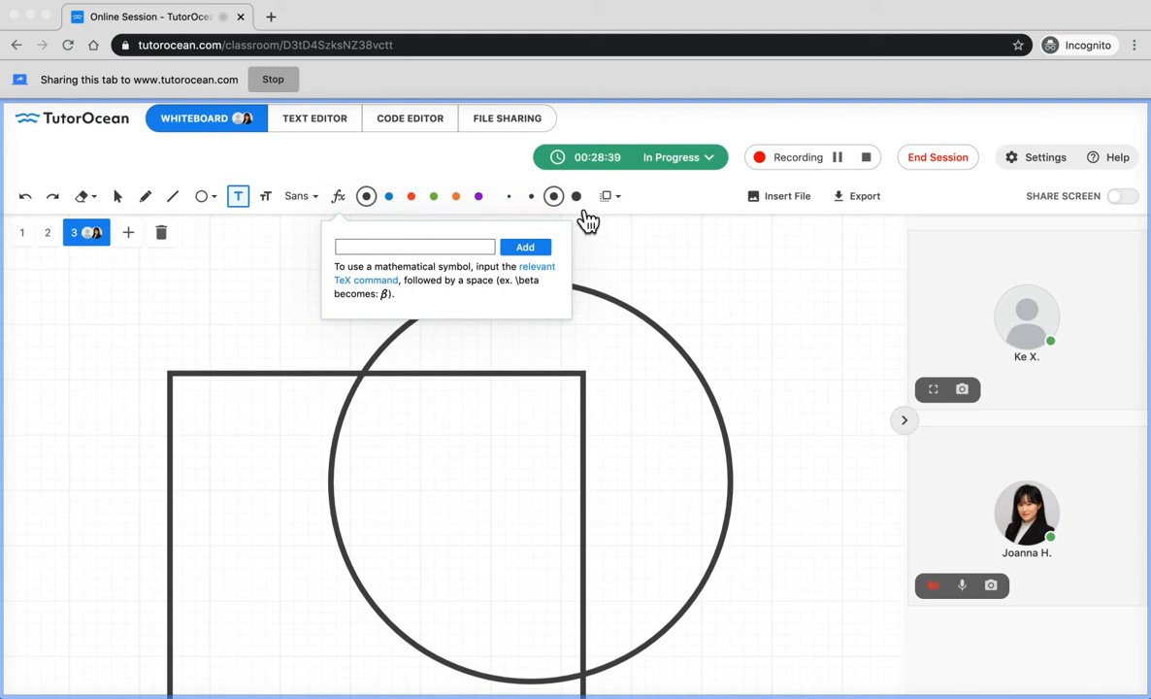
Set the whiteboard background to Blackboard and check the options for inserting a file
left_click(633, 204)
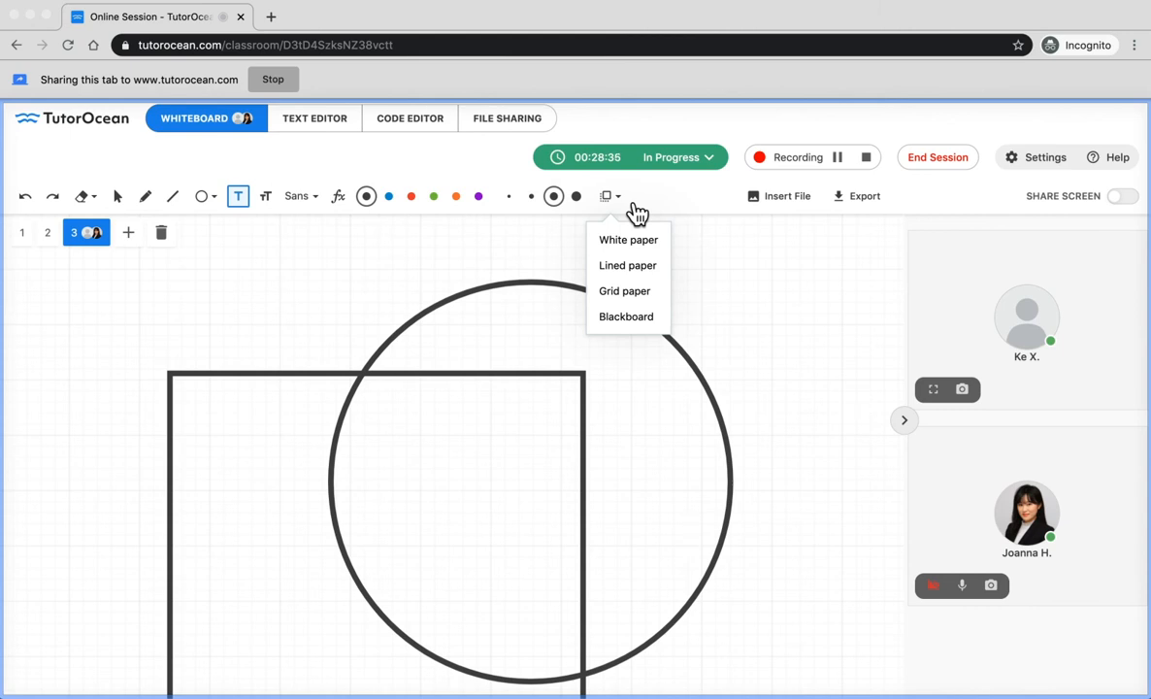
left_click(646, 328)
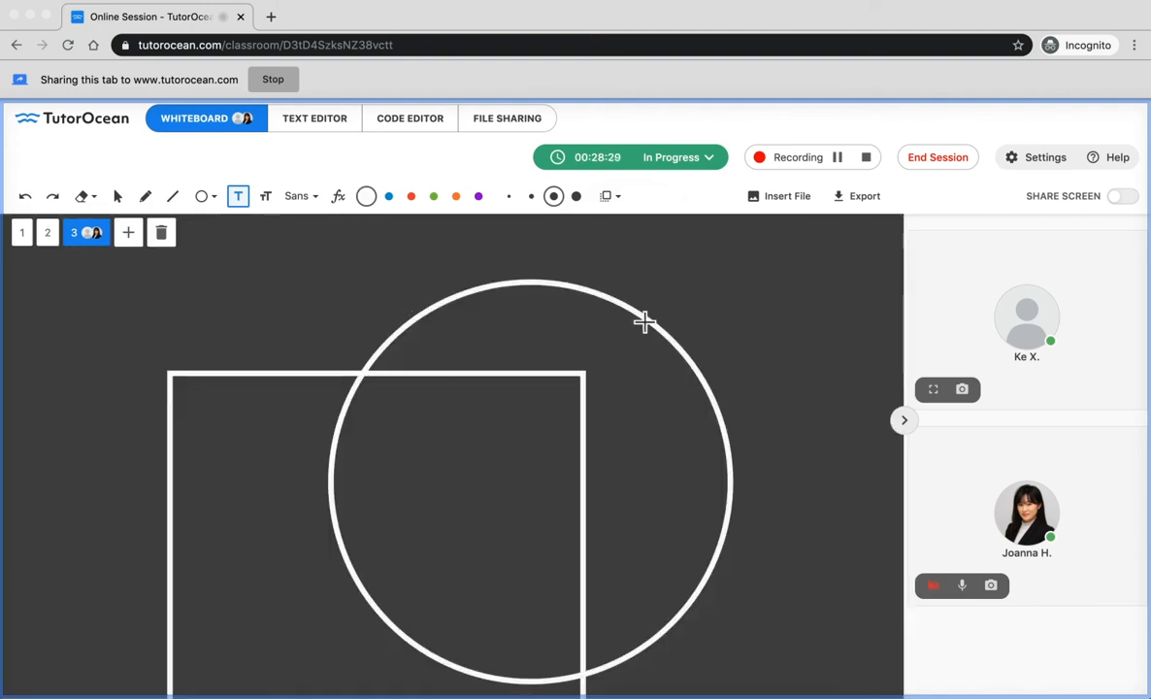
scroll(753, 313, "down", 4)
scroll(753, 313, "up", 4)
left_click(788, 206)
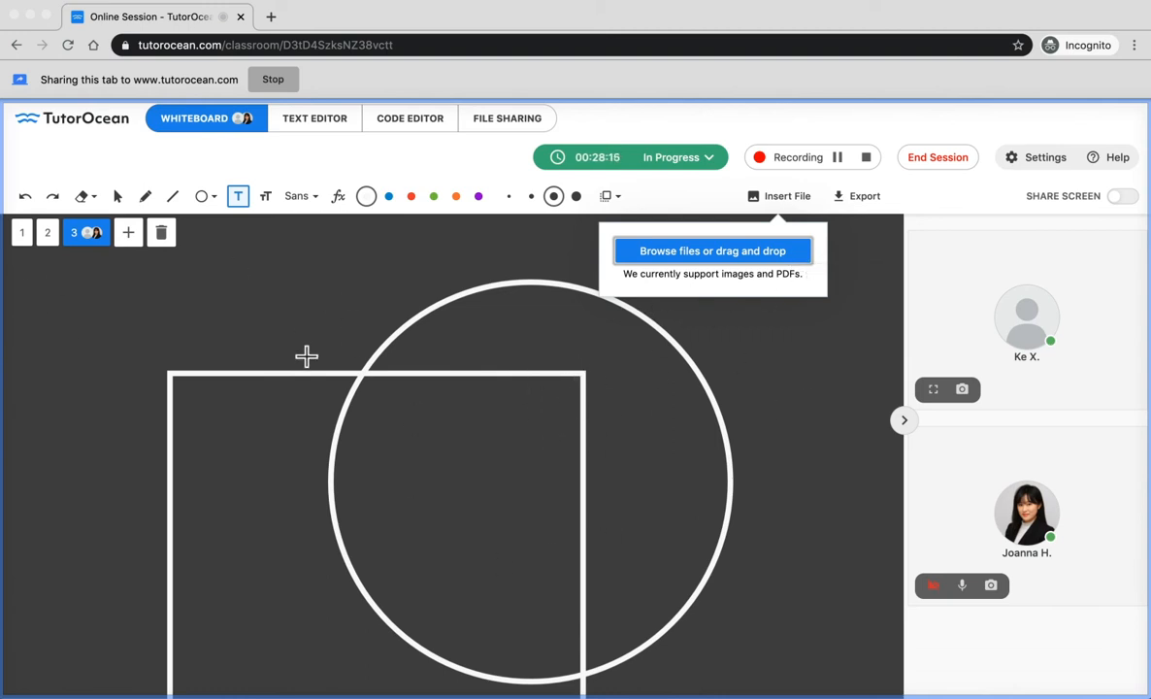
left_click(803, 345)
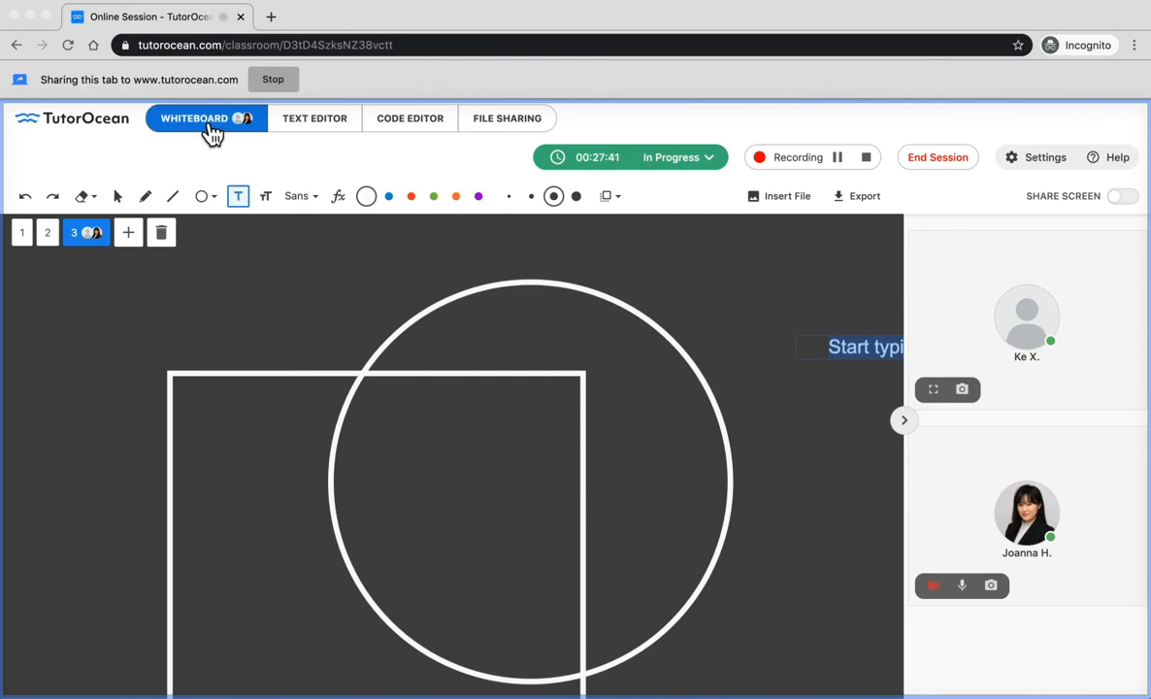
Look through the classroom's text editor, code editor and file sharing areas, and return to the whiteboard
left_click(311, 137)
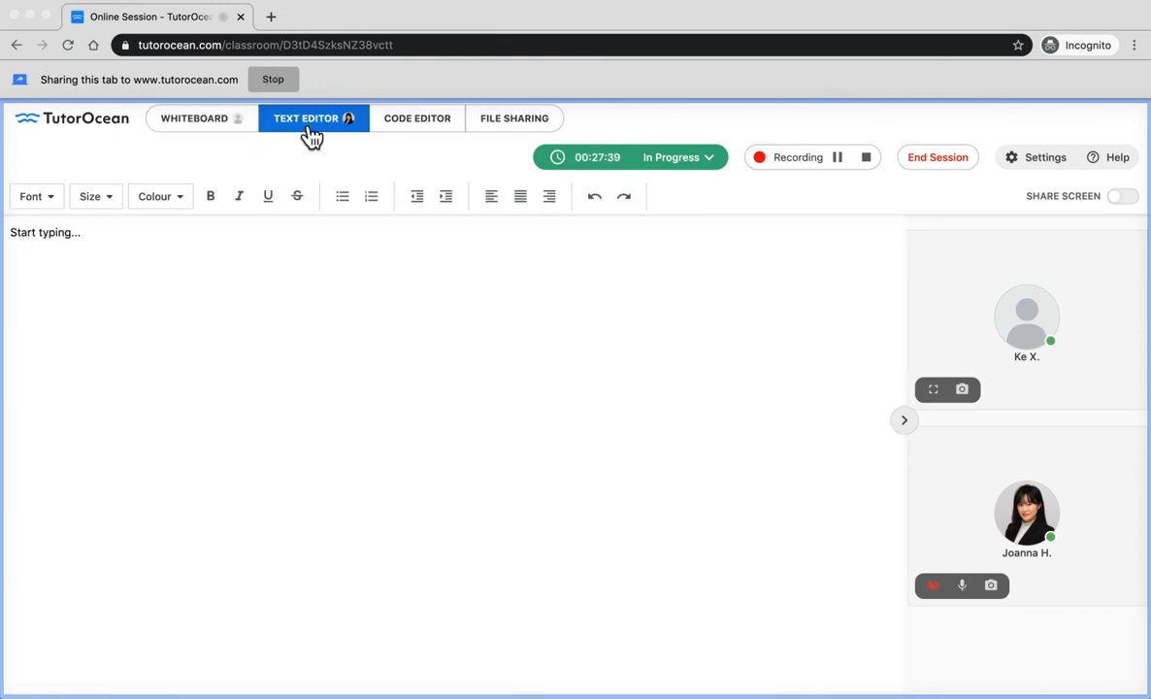
left_click(452, 134)
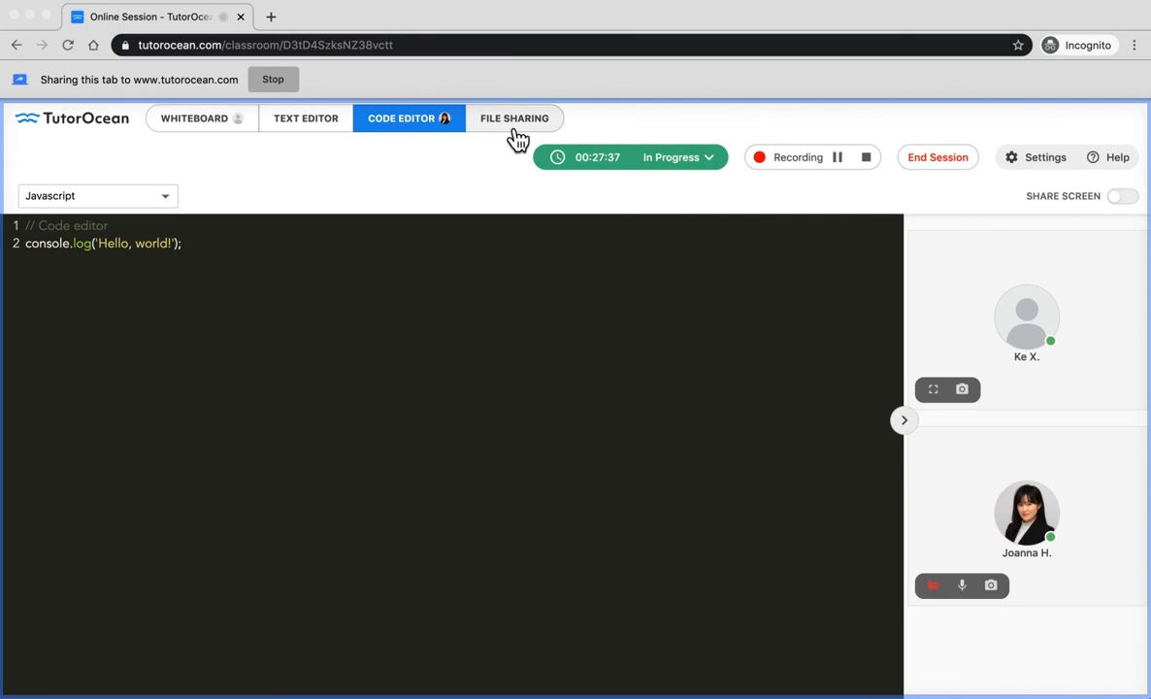
left_click(518, 140)
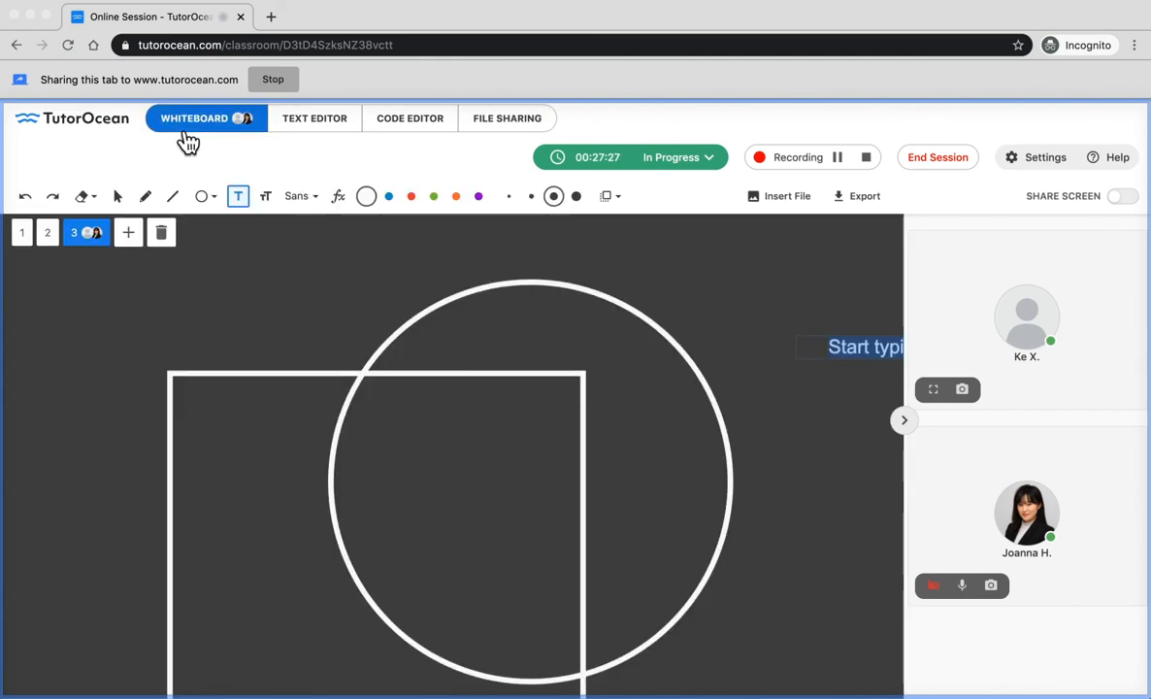
left_click(181, 123)
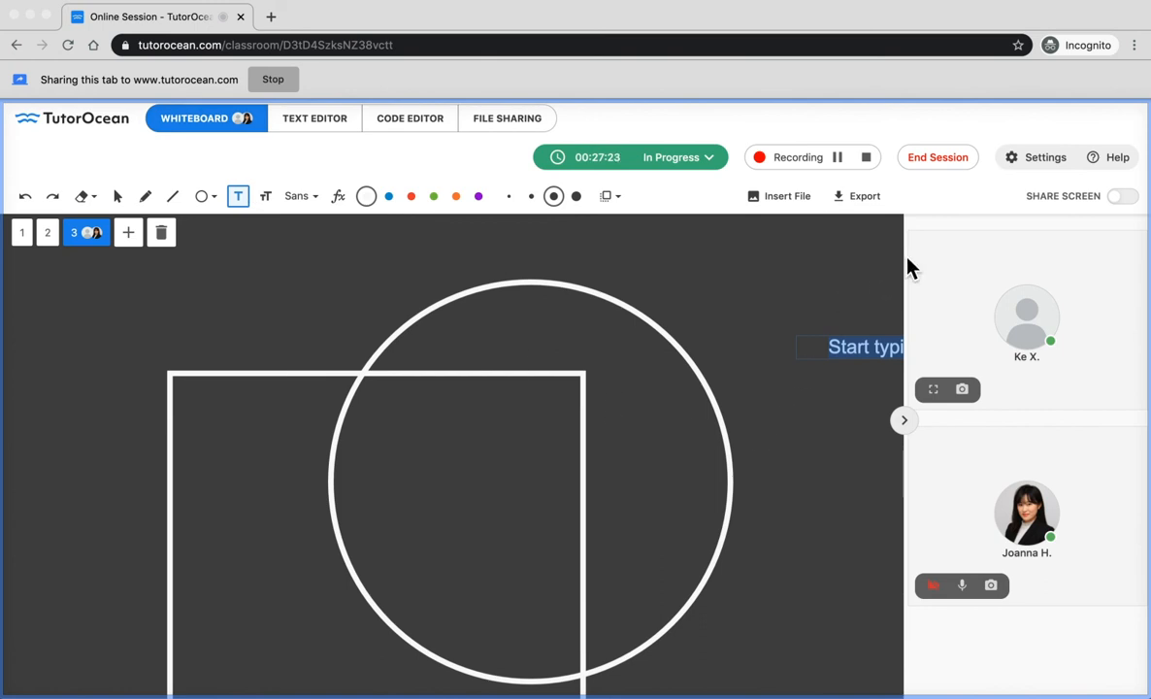
End the tutoring session, giving "Session completed" as the reason
left_click(942, 169)
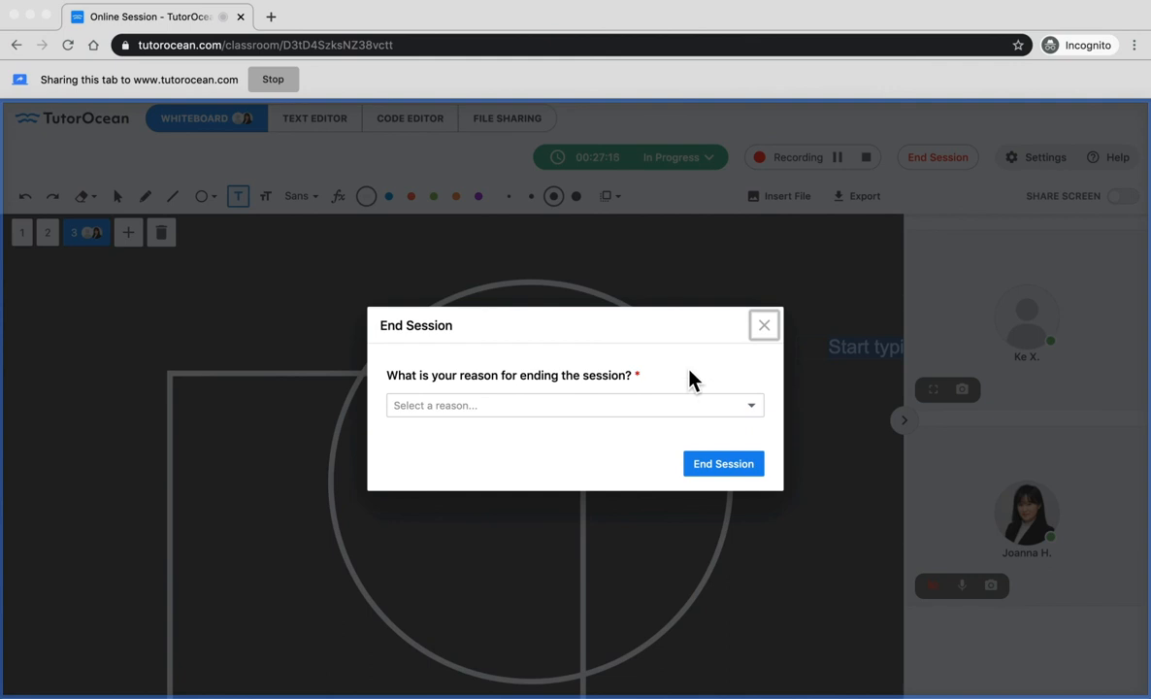
left_click(695, 421)
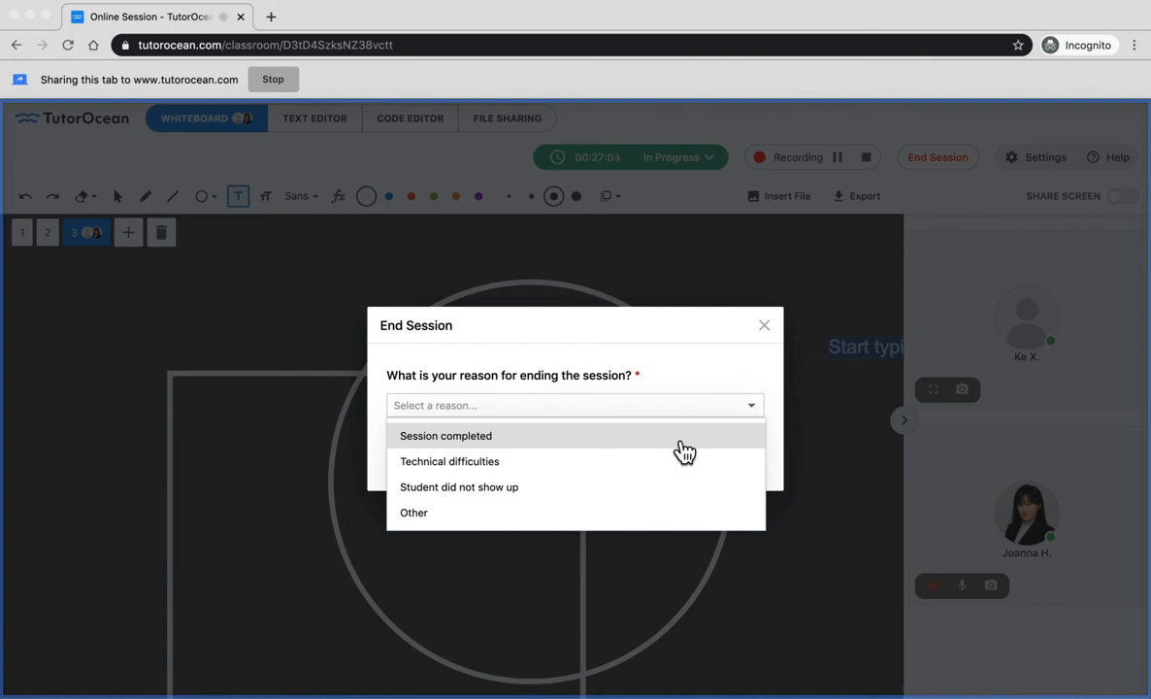
left_click(684, 437)
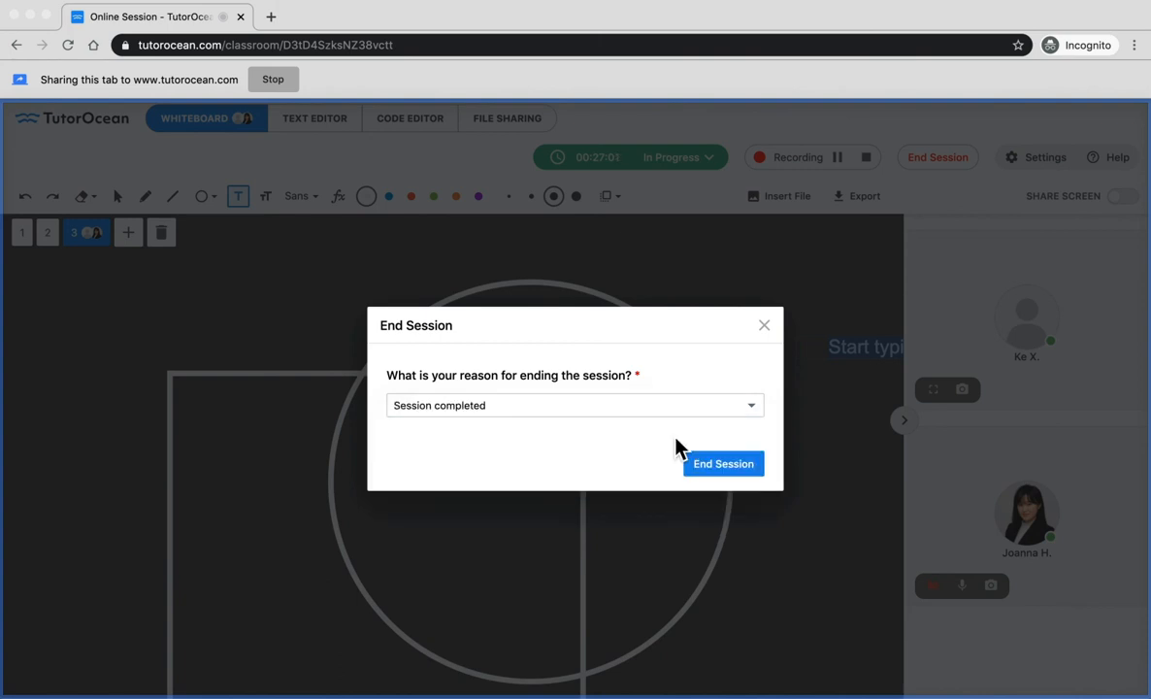
left_click(717, 467)
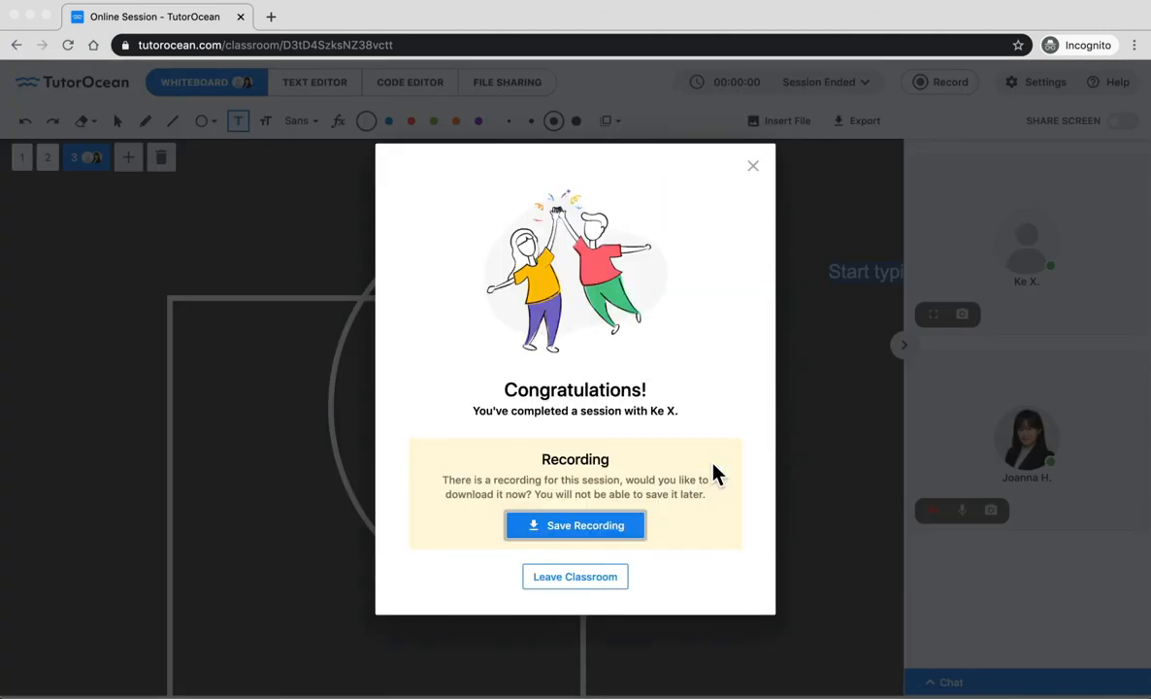
Save the session recording to the computer, dismiss the download notice and leave the classroom
left_click(628, 536)
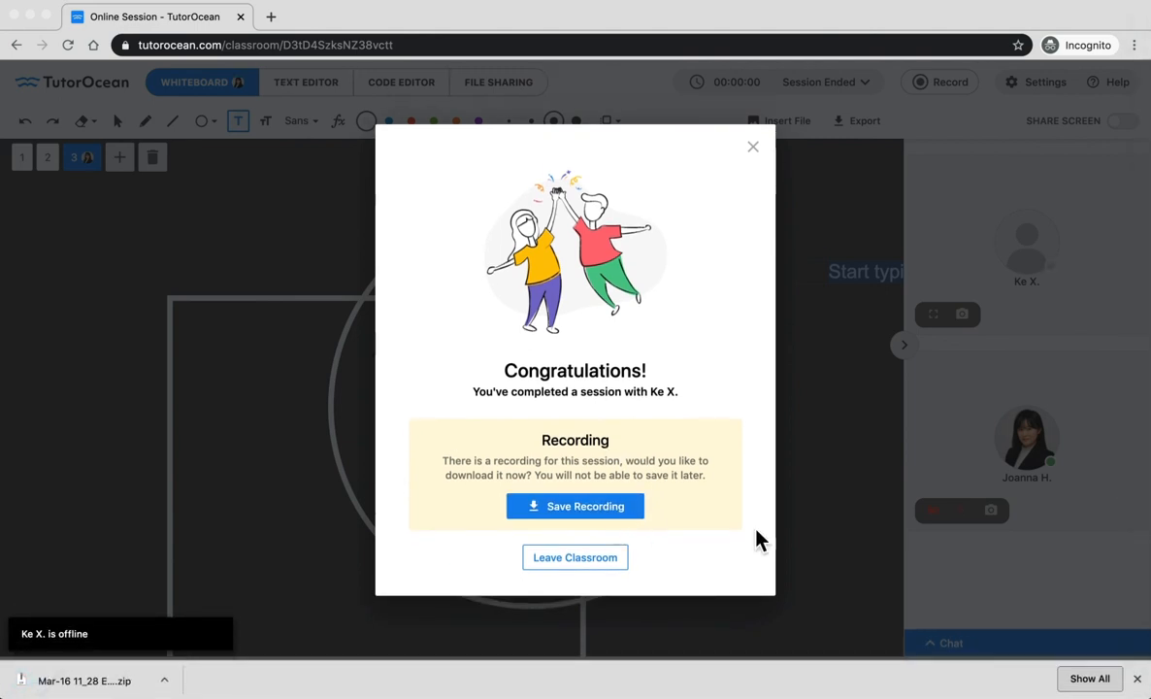
left_click(1137, 679)
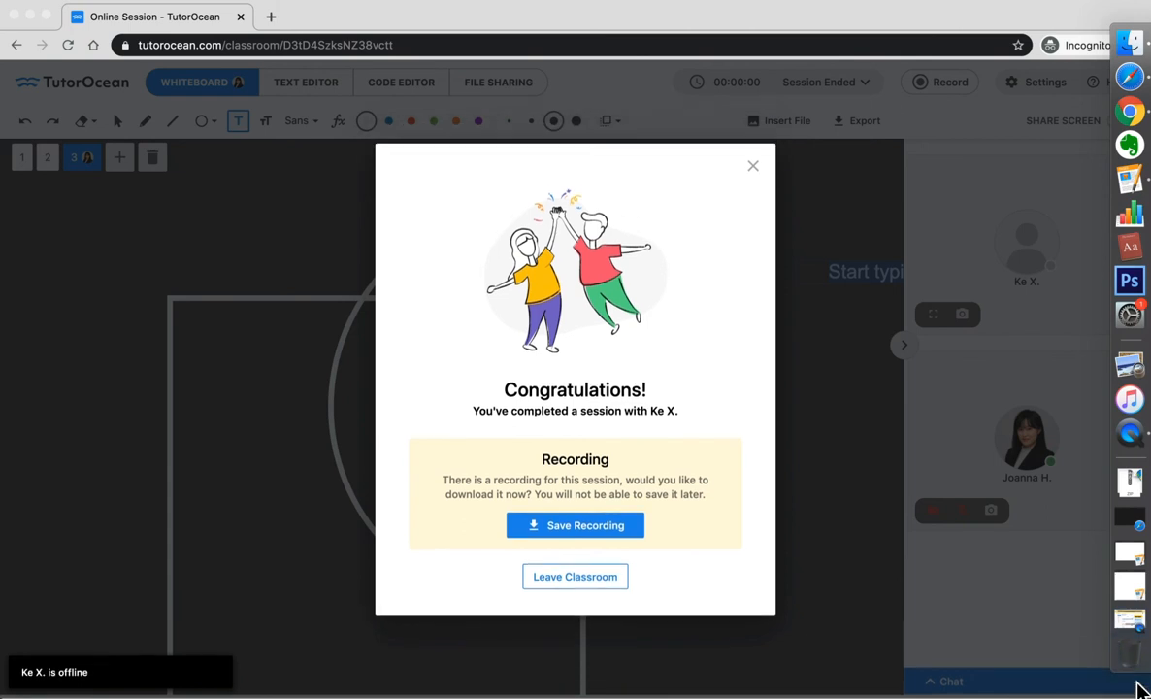
left_click(613, 586)
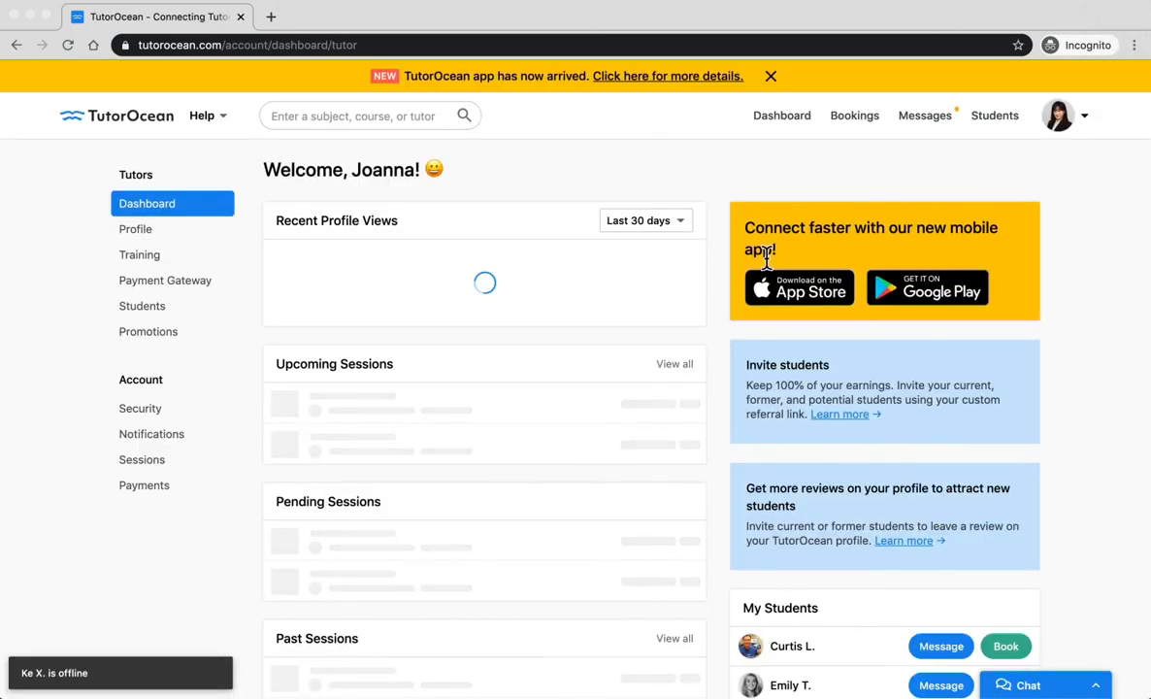